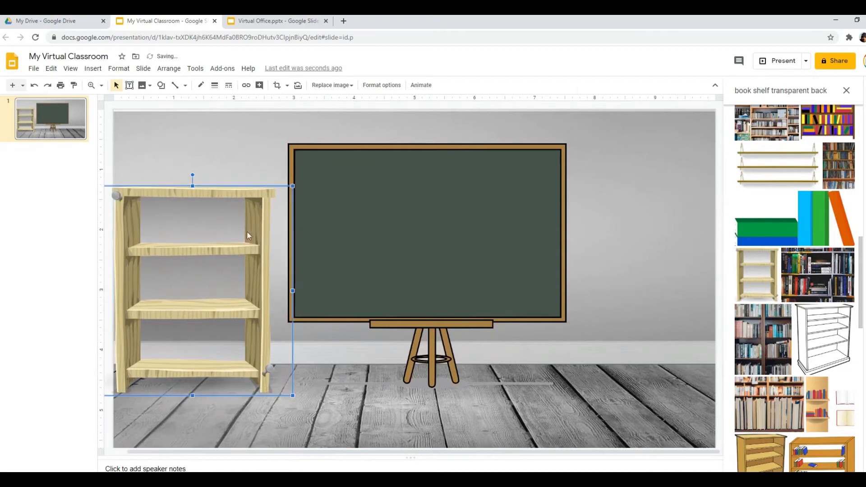
Move the wooden bookshelf slightly left against the slide's edge and turn on its drop shadow
drag(226, 279, 217, 281)
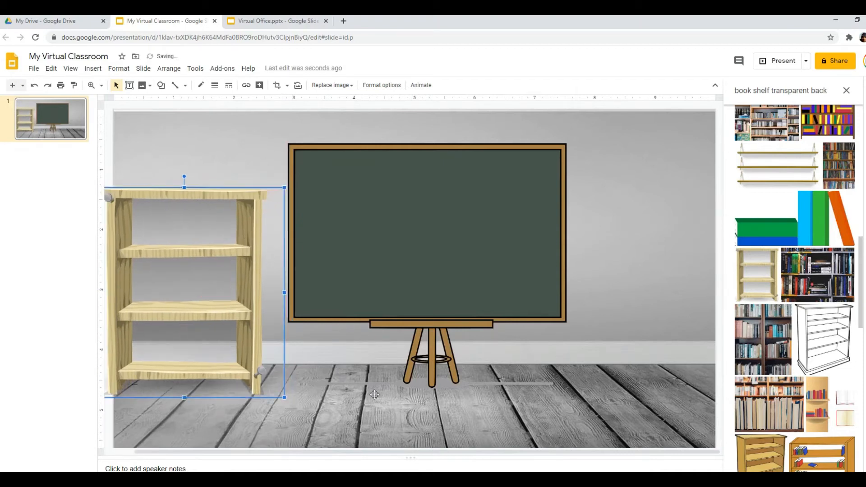
click(238, 309)
right_click(209, 272)
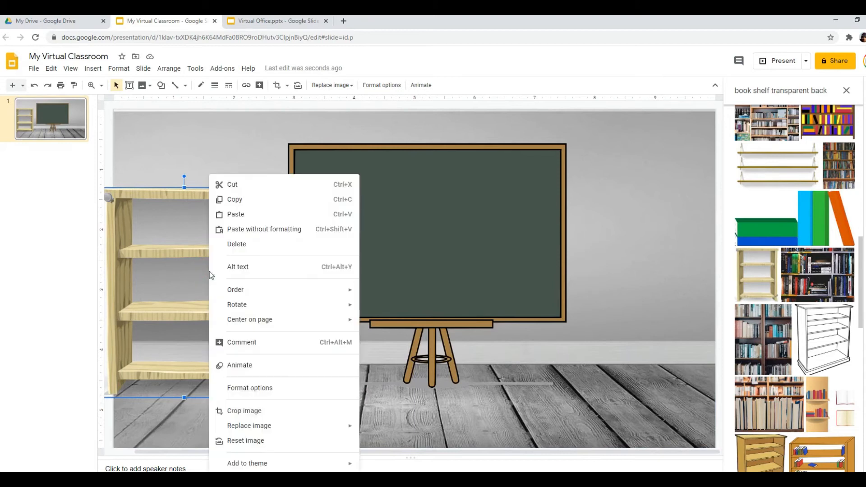
click(251, 388)
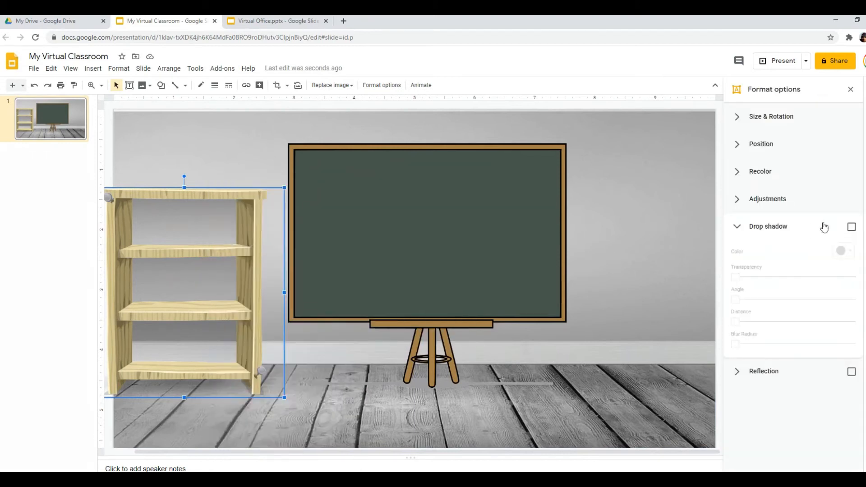
click(851, 228)
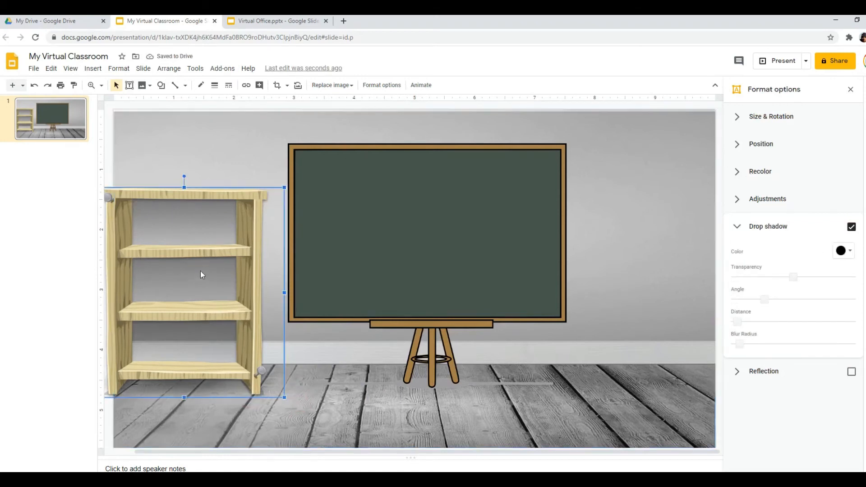
click(347, 392)
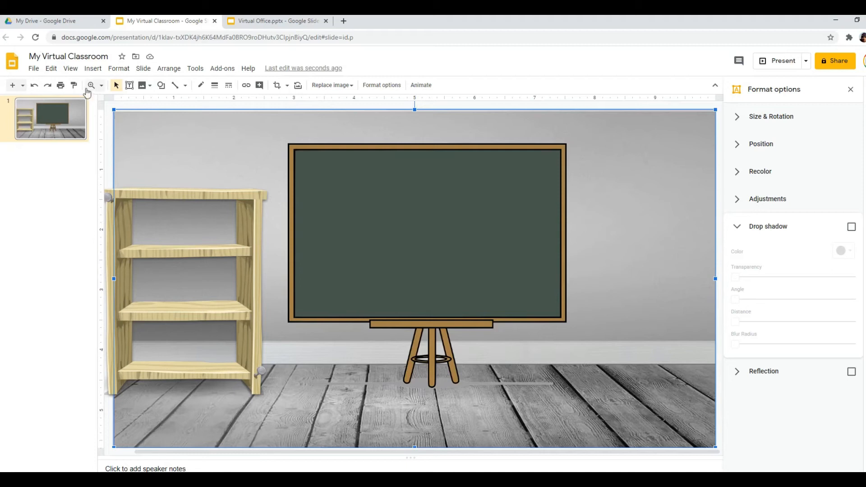
Open the web image search for inserting pictures and search for "plants transparent"
click(93, 69)
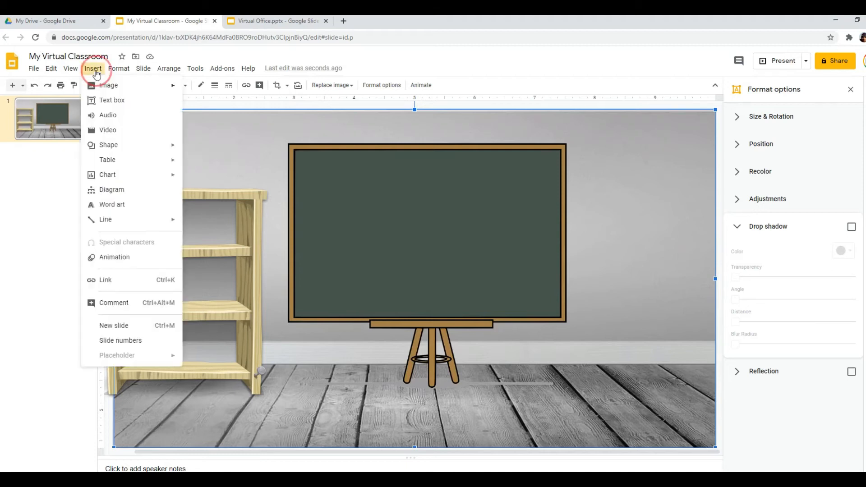
mouse_move(110, 86)
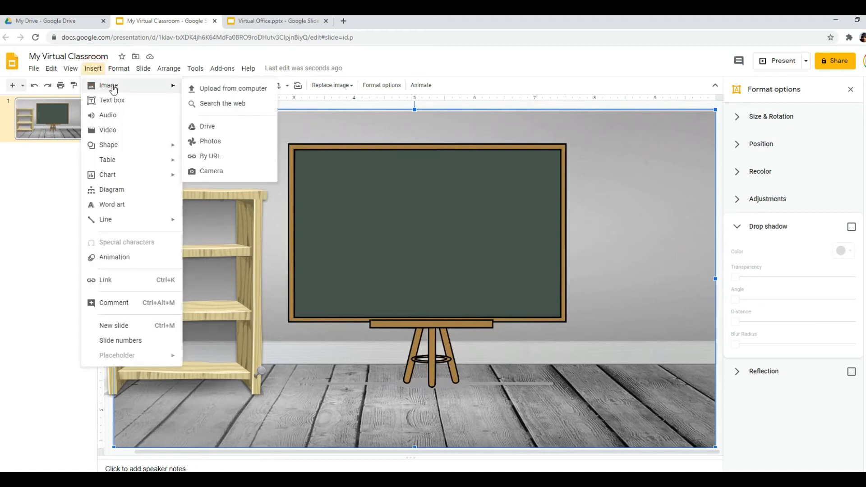
click(238, 104)
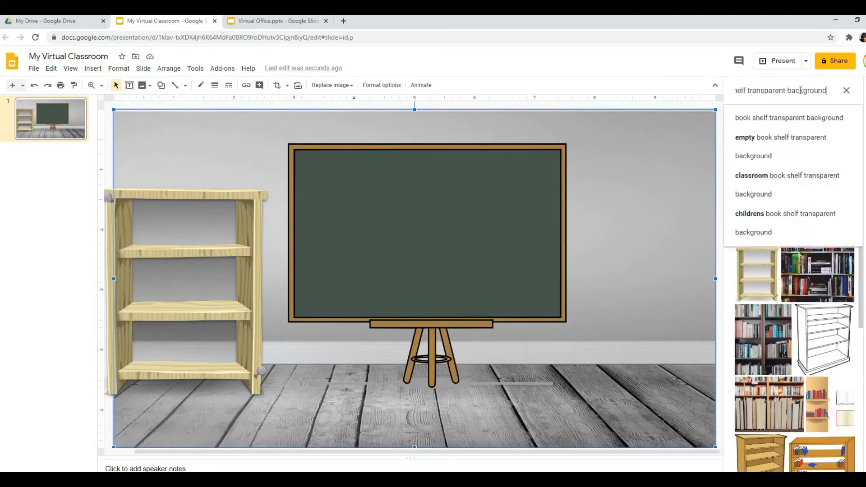
drag(830, 91, 567, 85)
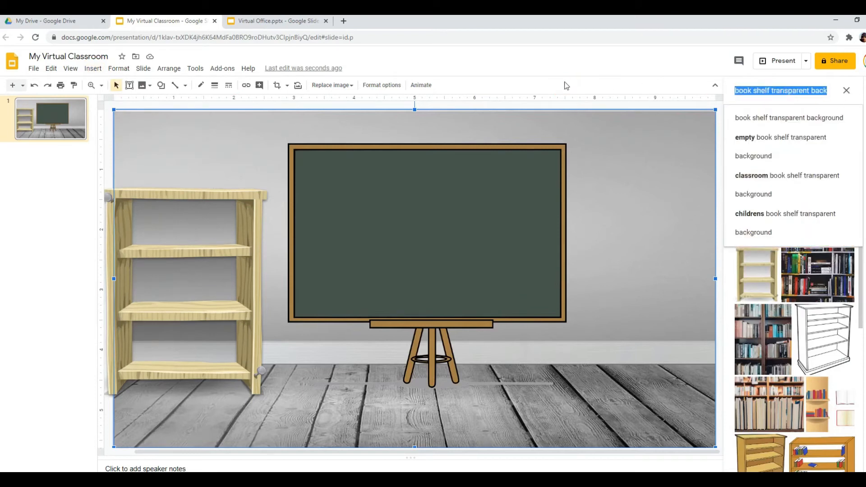
text(plants )
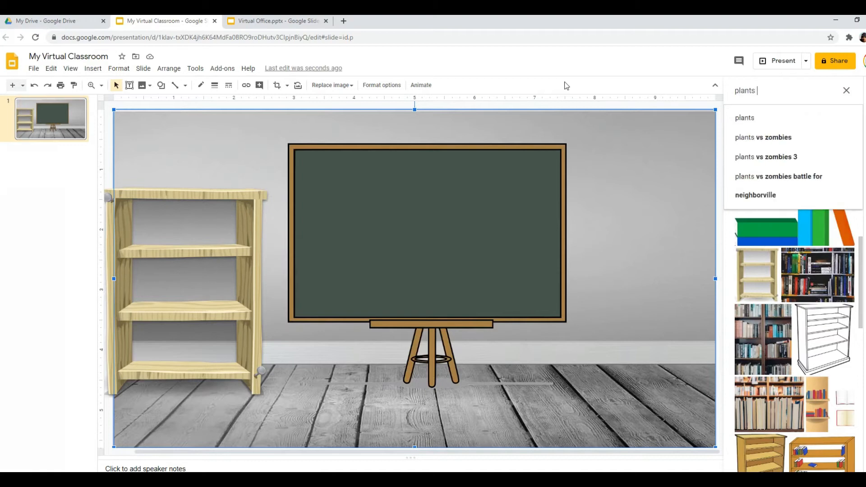
text(transparent)
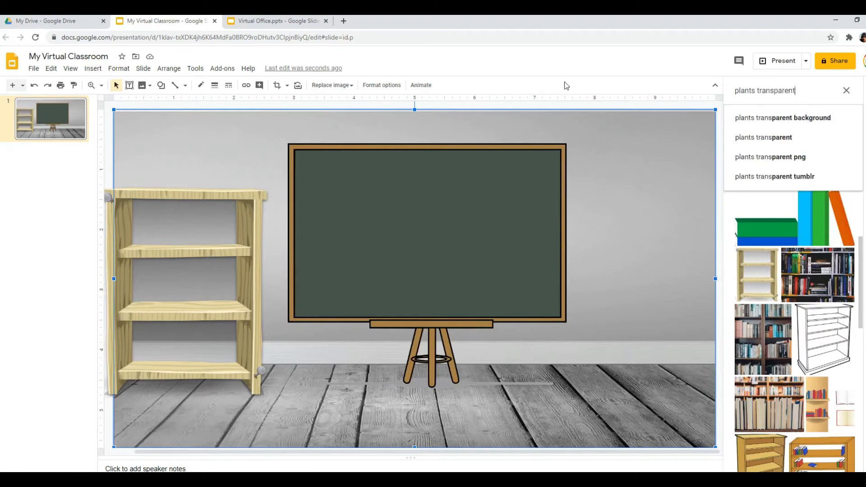
key(Return)
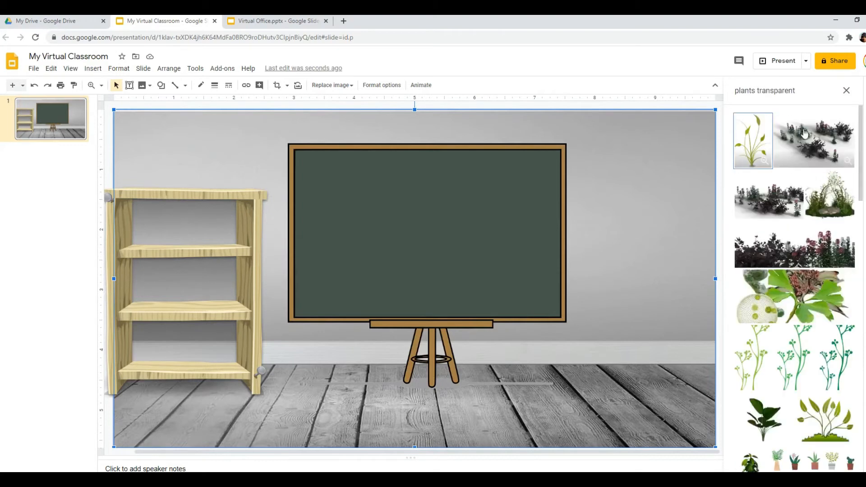
scroll(812, 225, down, 2)
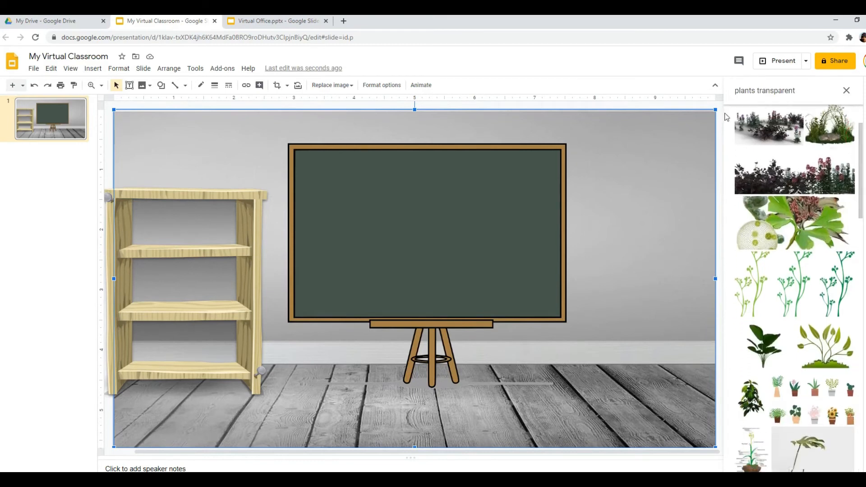
Change the image search to "plant transparent" and insert the leafy plant in the grey pot on the slide
click(754, 91)
key(BackSpace)
key(Return)
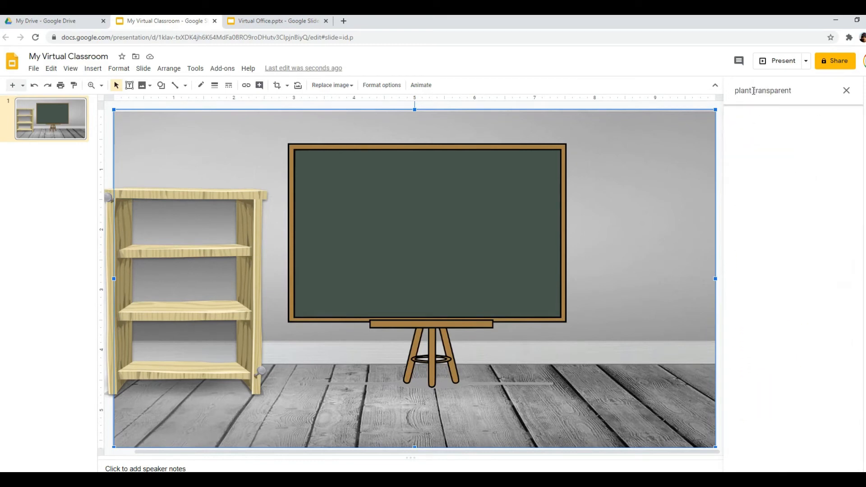
scroll(852, 145, down, 1)
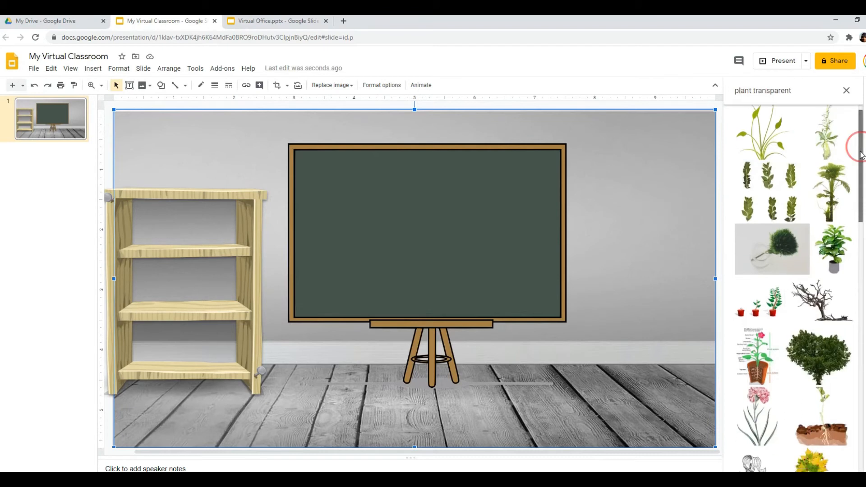
drag(835, 247, 339, 368)
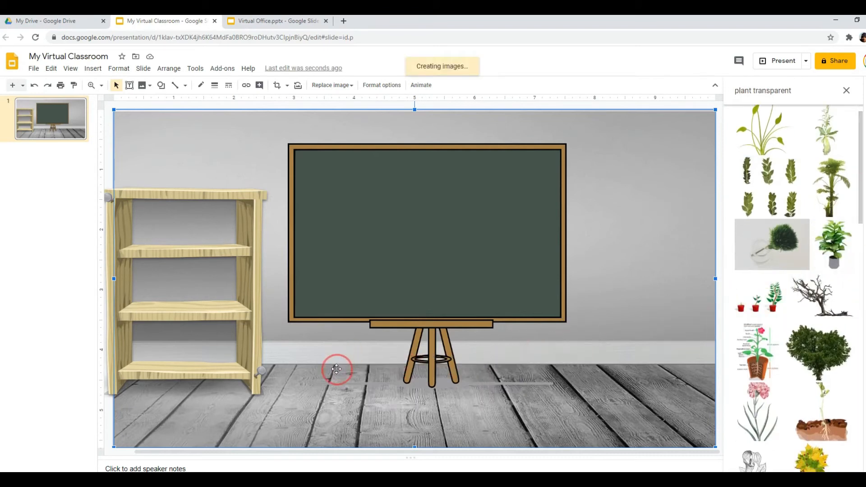
Shrink the grey-potted plant and stand it on the floor between the bookshelf and the chalkboard, overlapping the bookshelf's right side
drag(350, 280, 395, 213)
drag(245, 119, 373, 264)
drag(444, 354, 311, 298)
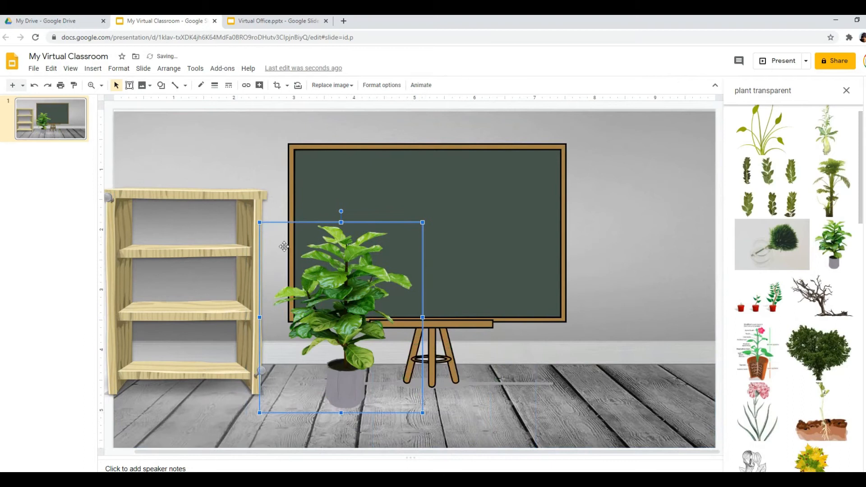
drag(260, 223, 283, 245)
drag(367, 350, 280, 342)
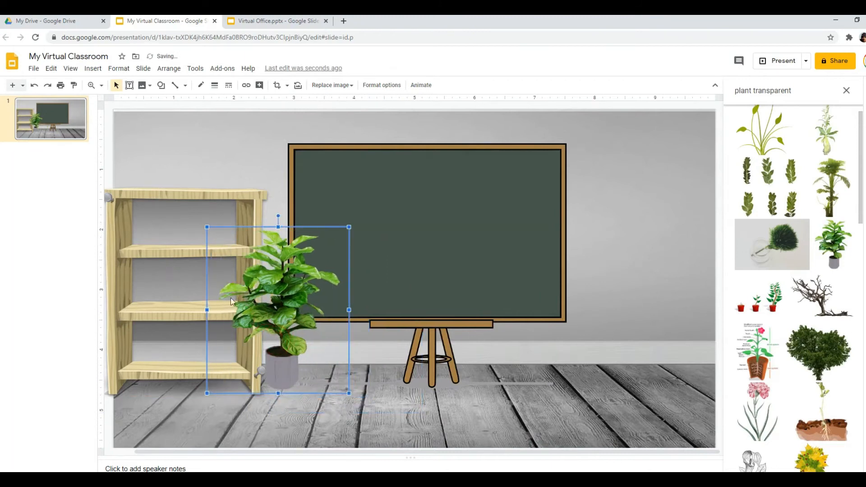
Send the grey-potted plant backward so it sits behind the bookshelf
right_click(287, 319)
mouse_move(303, 318)
mouse_move(412, 289)
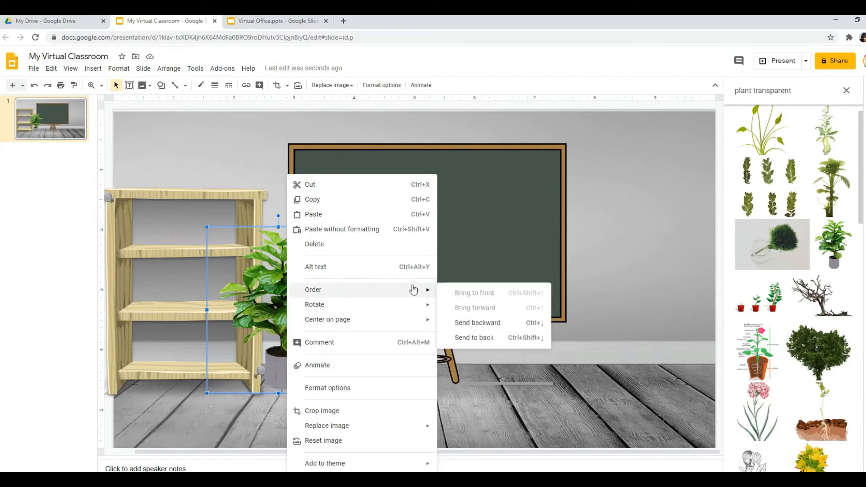
click(474, 323)
click(364, 384)
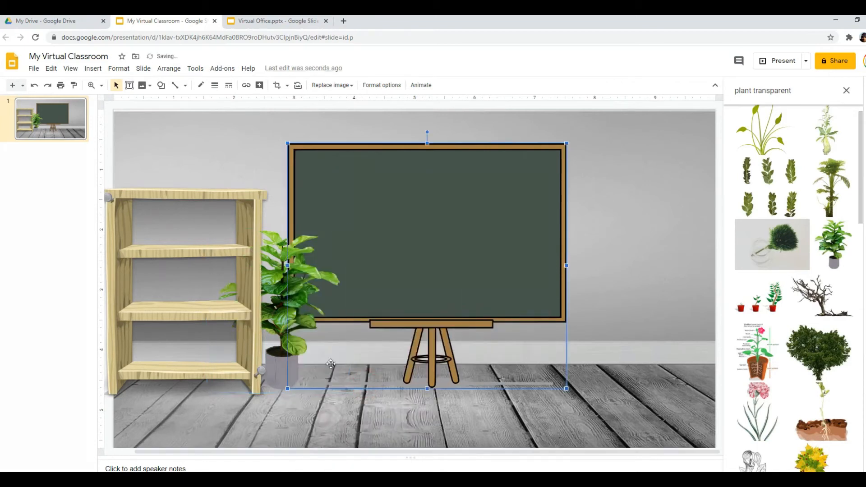
click(257, 420)
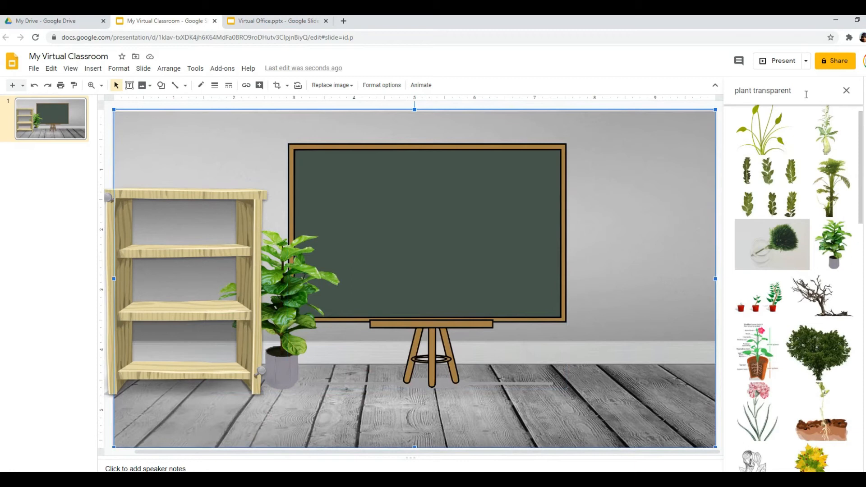
Search the web images for "pot plant transparent" and insert the green cartoon plant in the terracotta pot on the slide
drag(751, 92, 717, 90)
click(735, 92)
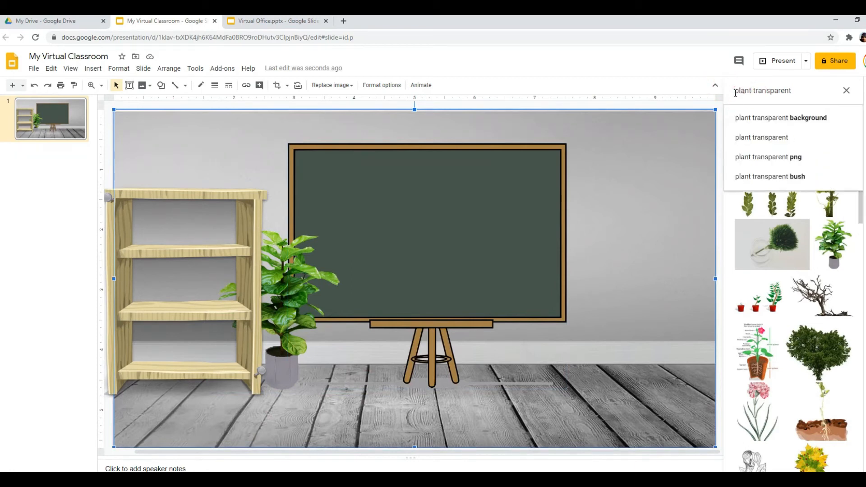
text(po)
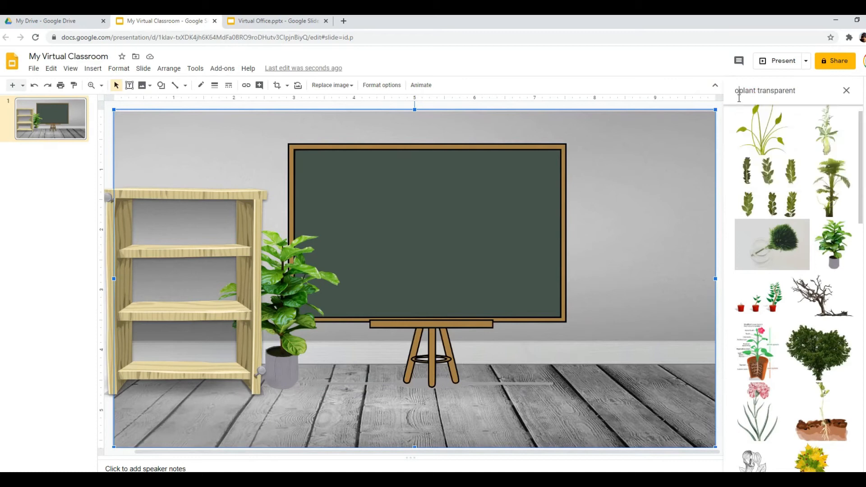
text(t)
key(Return)
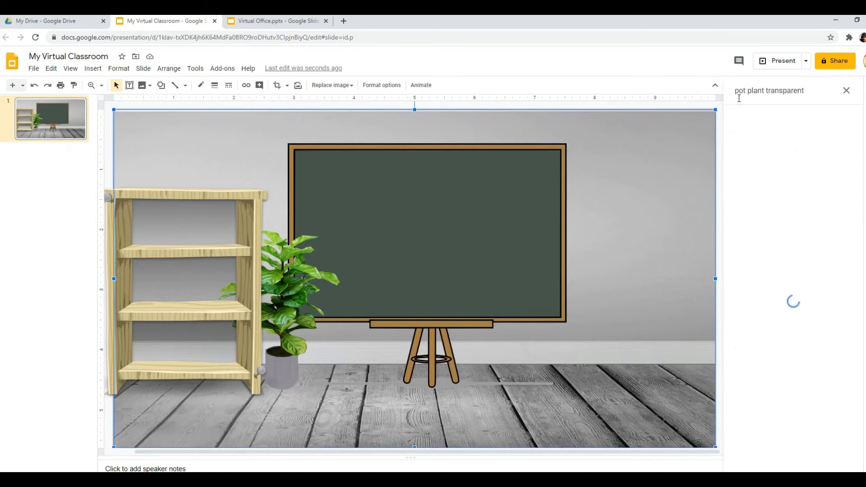
drag(860, 150, 858, 344)
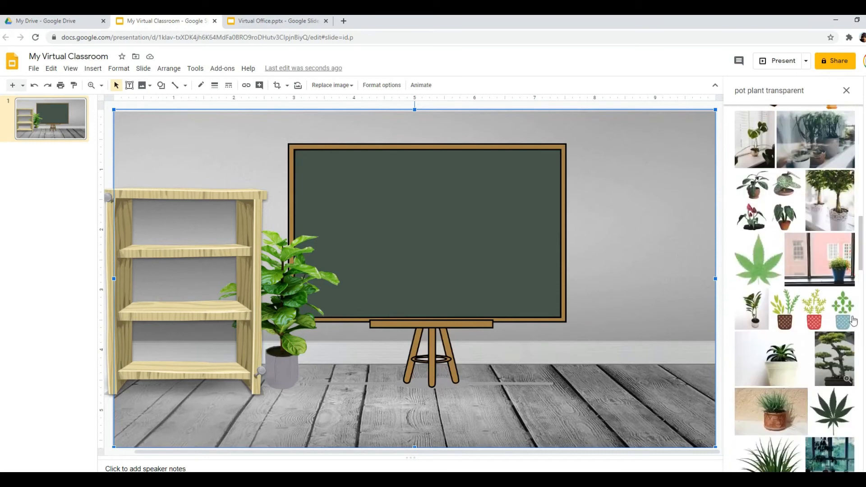
drag(859, 265, 858, 334)
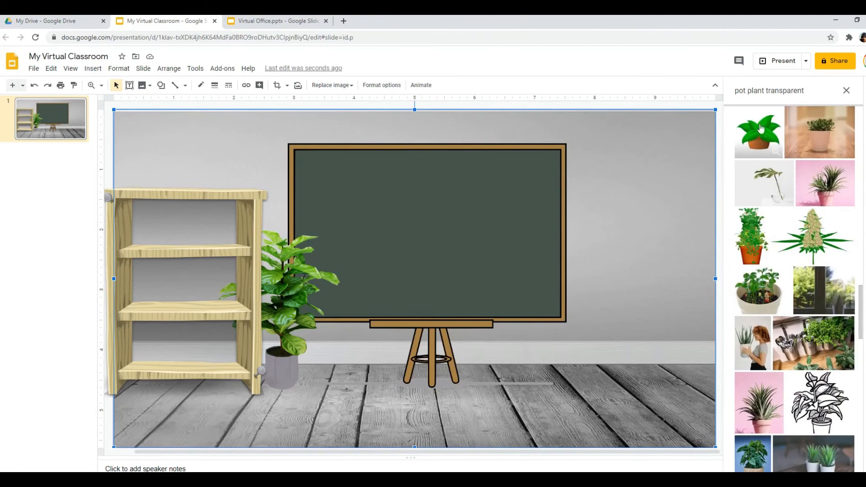
drag(764, 142, 224, 153)
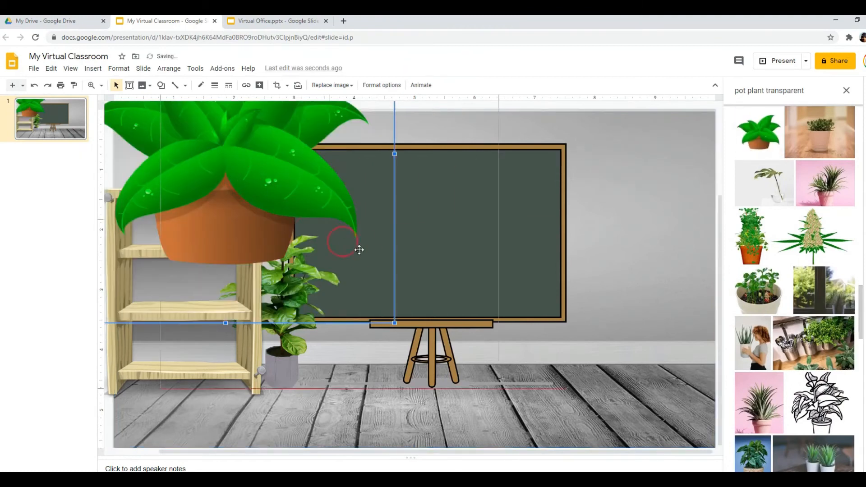
Shrink the terracotta-potted plant to a small size and set it on the right part of the bookshelf's top
drag(250, 153, 274, 225)
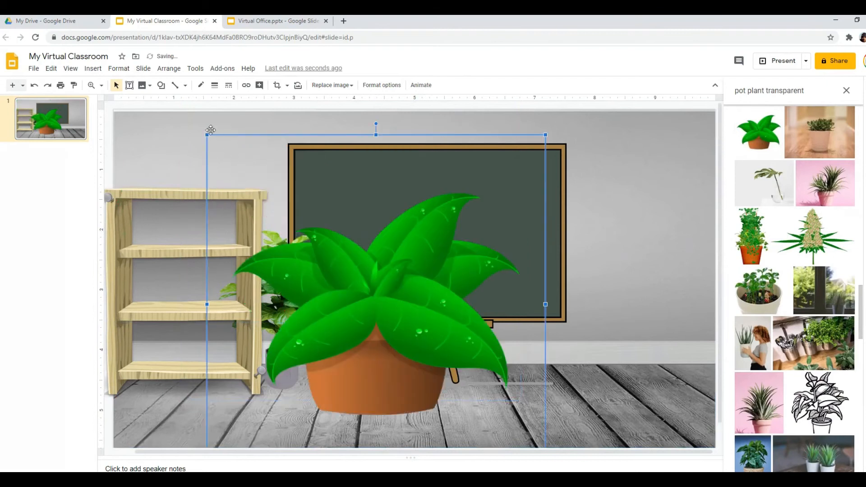
drag(205, 133, 295, 204)
drag(225, 166, 229, 176)
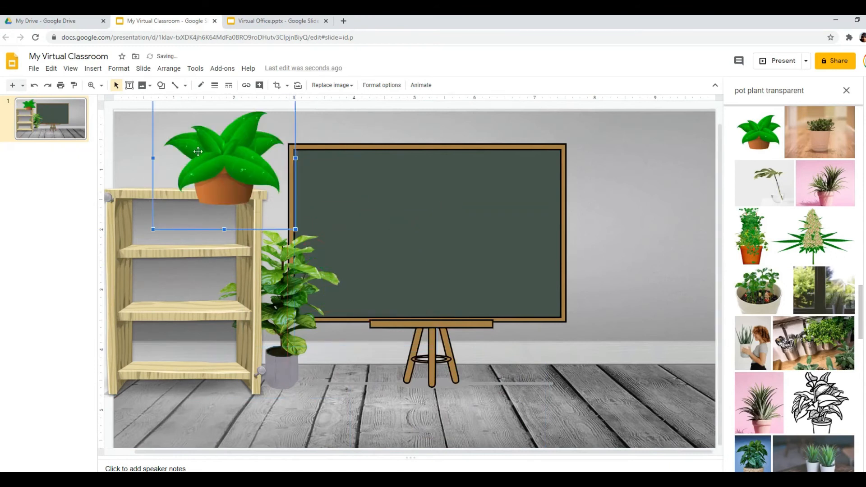
drag(198, 152, 242, 211)
drag(210, 157, 288, 235)
drag(331, 285, 221, 168)
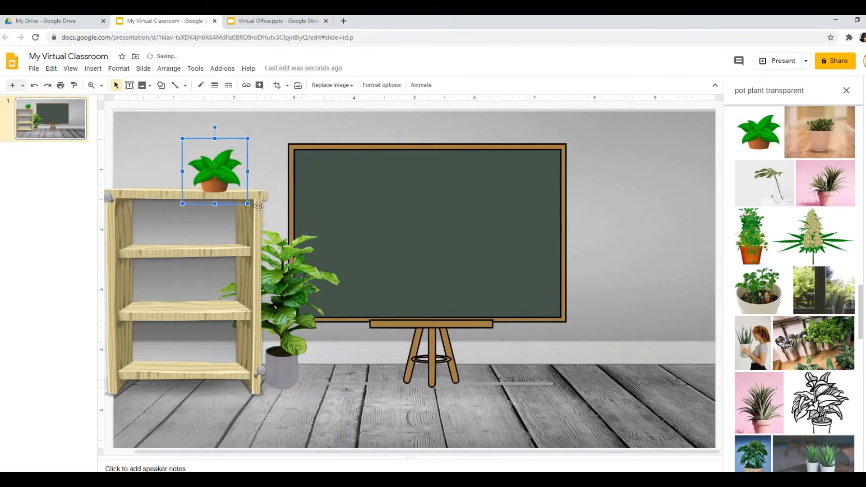
click(353, 384)
Duplicate the small terracotta-potted plant and place the copy to its left on top of the bookshelf
click(221, 186)
ctrl+drag(214, 192, 149, 182)
click(333, 382)
click(147, 178)
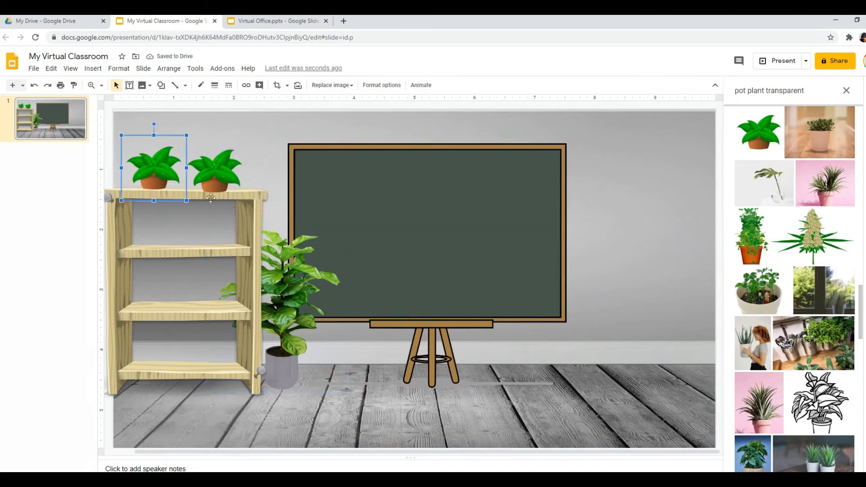
key(Down)
key(Up)
Align the right small potted plant level with its copy on the bookshelf's top
click(263, 330)
click(201, 171)
drag(205, 170, 213, 185)
click(318, 331)
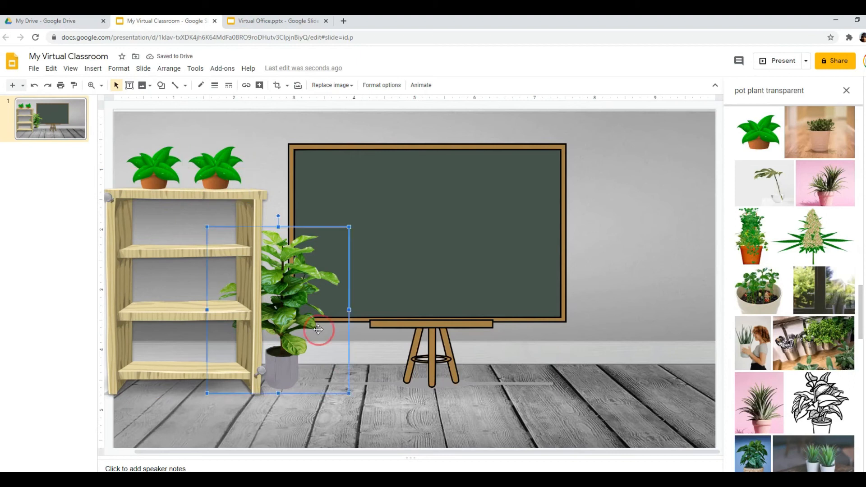
click(554, 382)
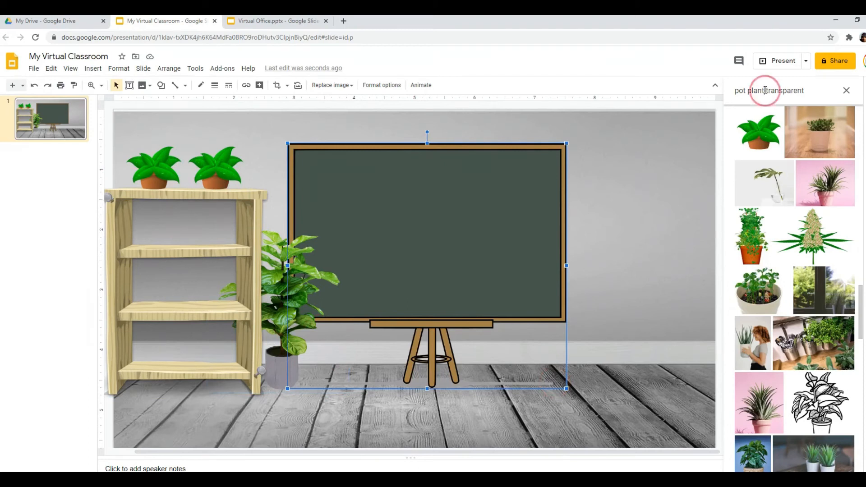
Search the web images for "couch transparent"
drag(763, 90, 610, 90)
text(couch)
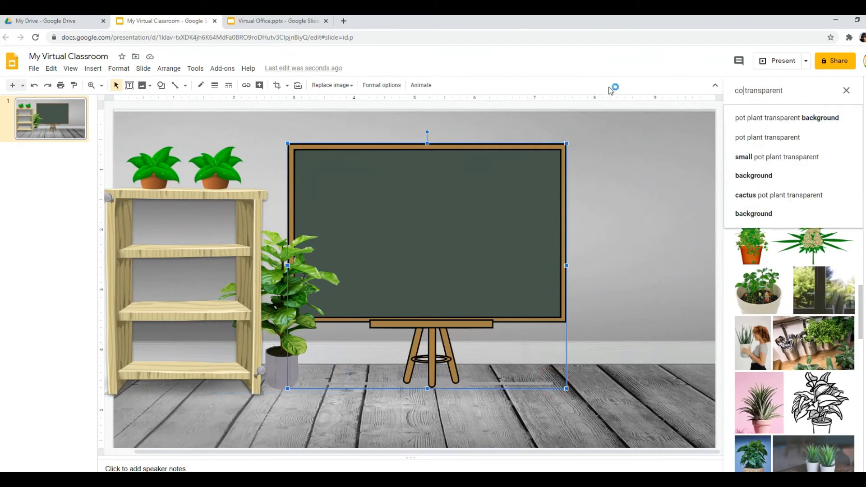
key(Return)
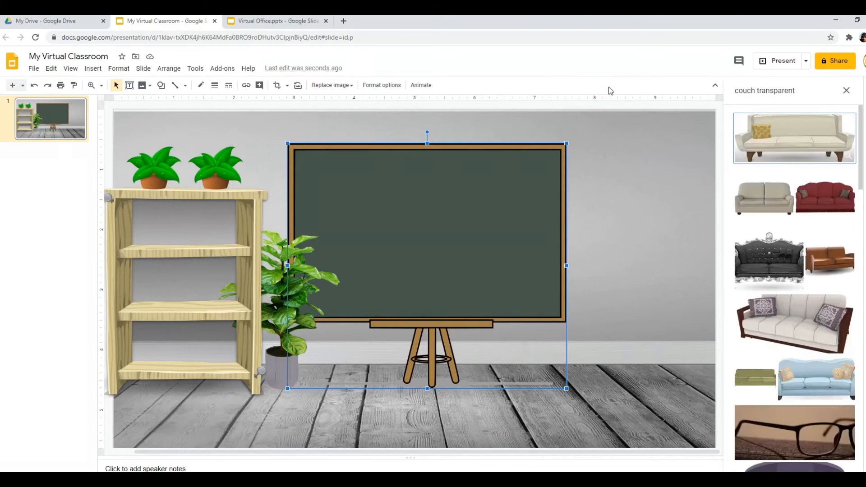
Insert the cream couch with dark wooden arms and two patterned purple pillows from the image results onto the slide
drag(861, 159, 864, 179)
drag(806, 233, 573, 281)
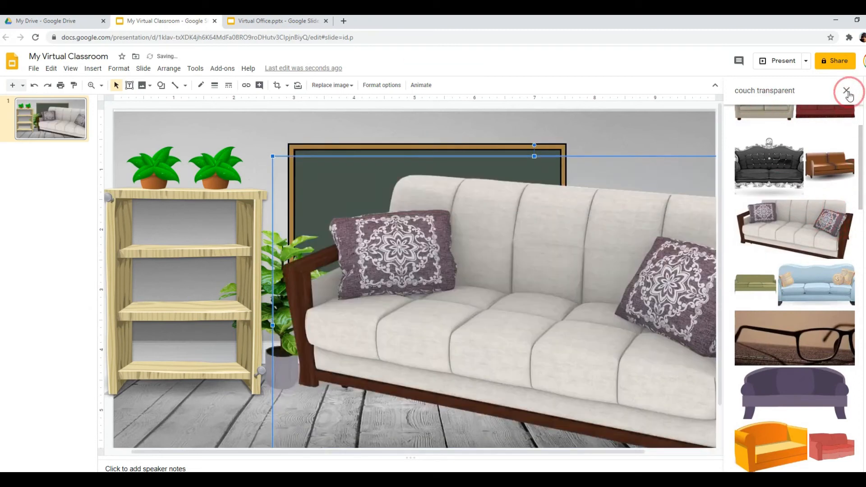
click(845, 89)
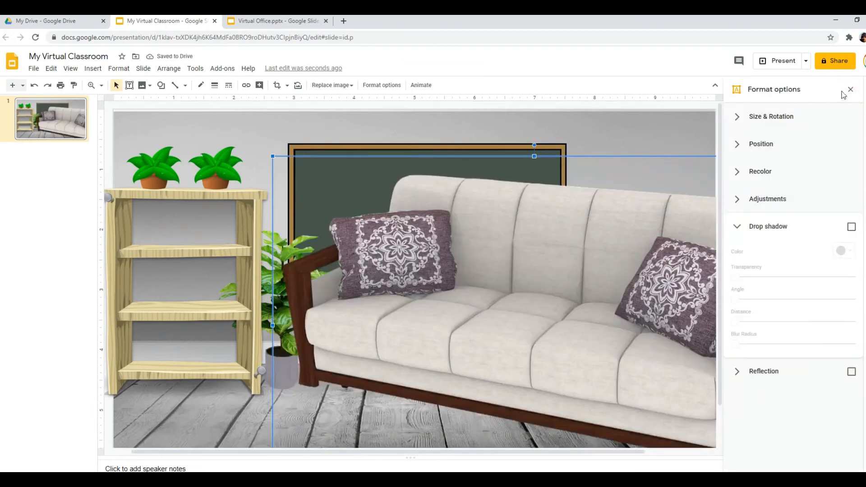
click(849, 90)
Shrink the couch and place it in the slide's lower-right corner, extending partly past the slide's right edge
drag(341, 156, 645, 294)
drag(716, 348, 648, 328)
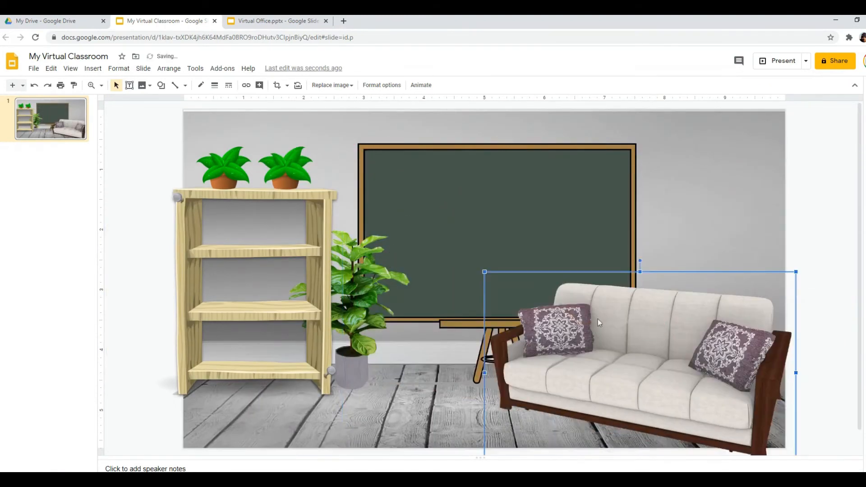
drag(485, 271, 505, 286)
drag(607, 334, 662, 351)
click(561, 379)
click(672, 349)
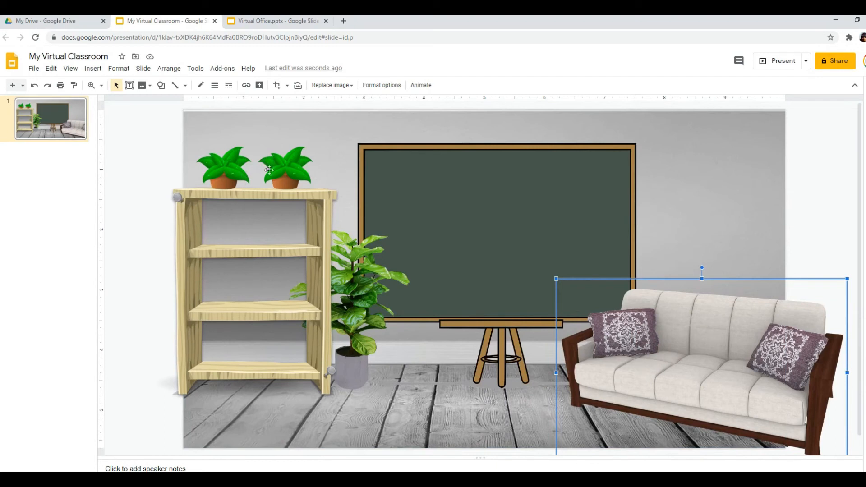
Add a drop shadow to the tall potted plant beside the bookshelf
click(351, 295)
click(365, 284)
right_click(381, 281)
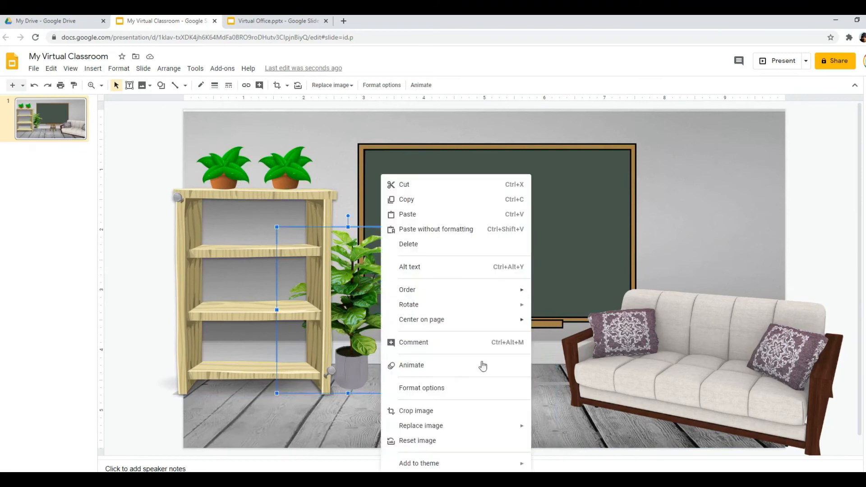
mouse_move(506, 311)
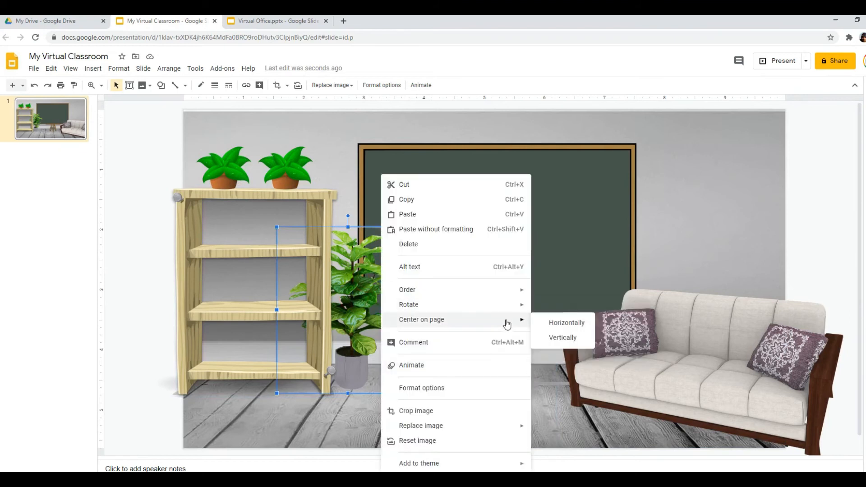
click(444, 390)
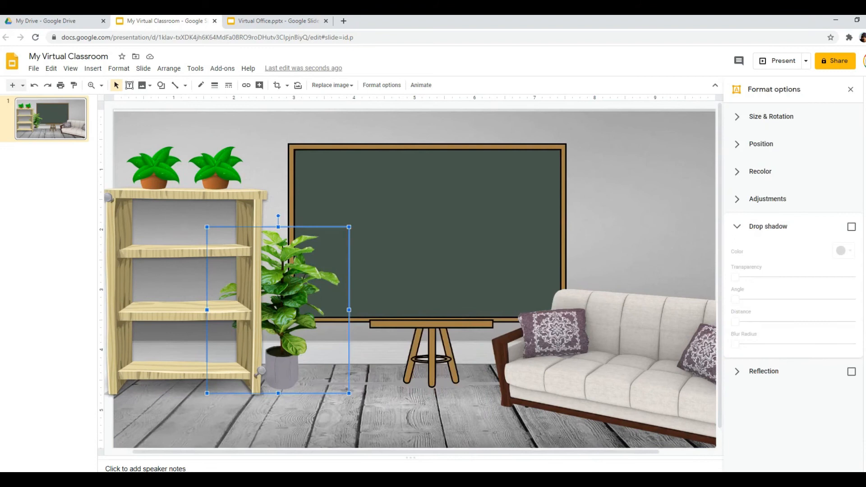
click(851, 227)
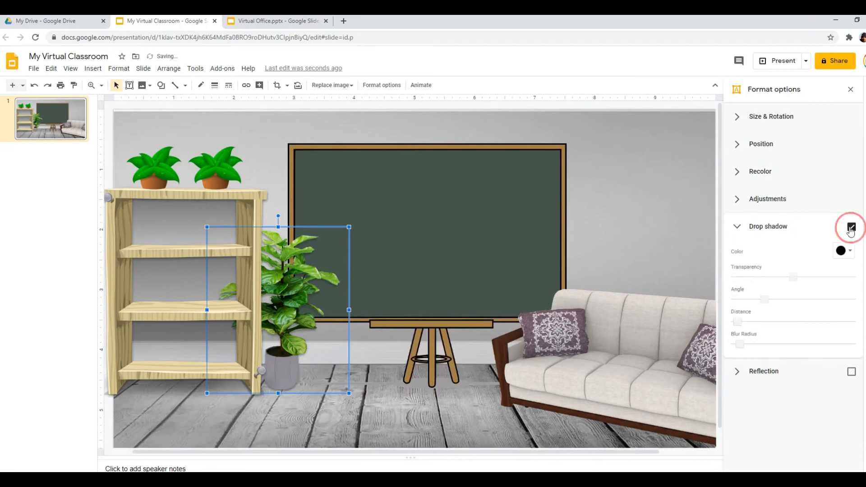
Add a drop shadow to each of the two small potted plants on top of the bookshelf
click(200, 172)
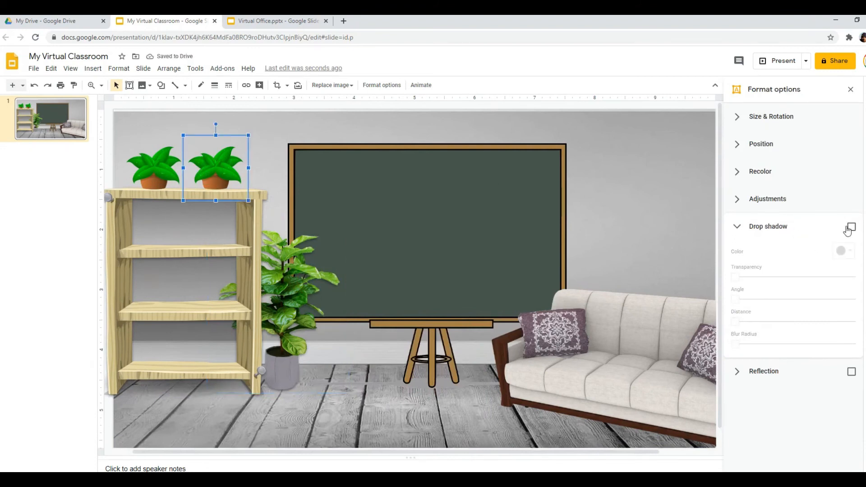
click(847, 230)
click(851, 228)
click(160, 164)
click(851, 226)
Add a drop shadow to the couch, close its formatting options and deselect it
click(652, 316)
click(851, 228)
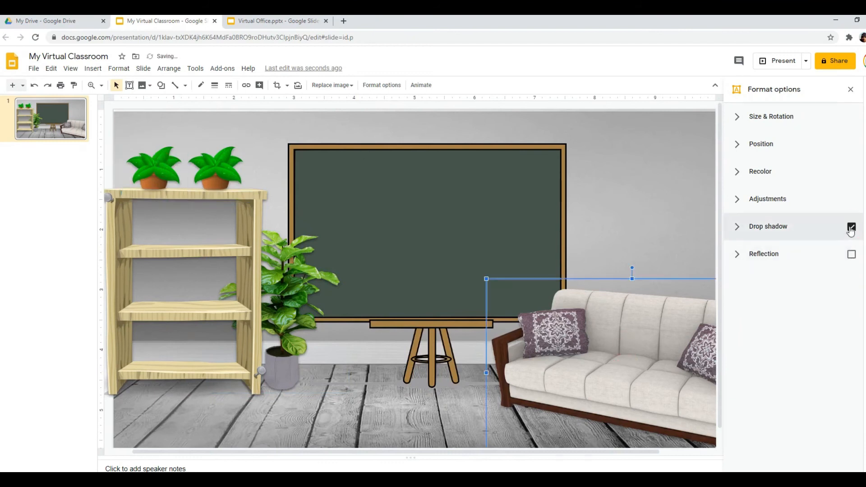
click(850, 89)
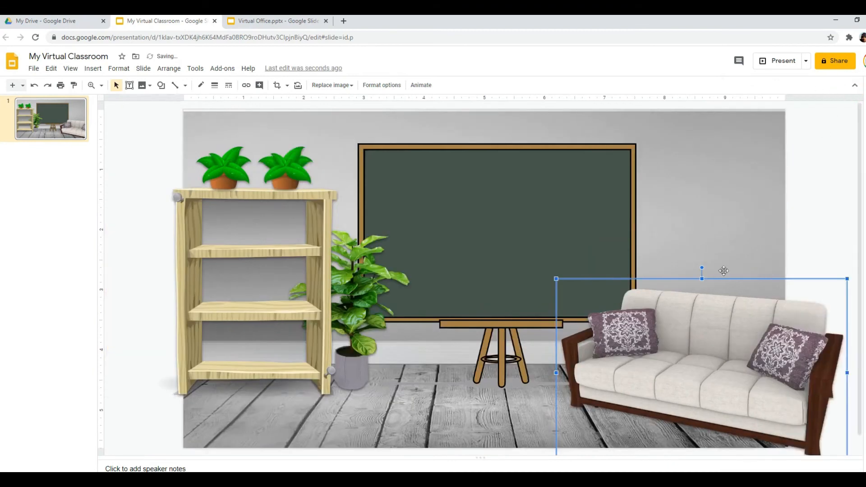
click(467, 417)
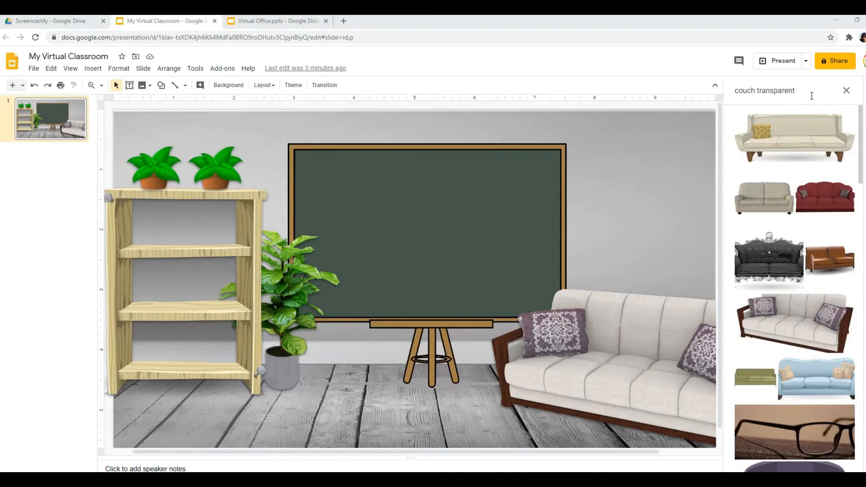
Search the web images for "save the earth poster" and insert the green RECYCLE word-tree poster on the wall above the couch
drag(811, 96, 724, 94)
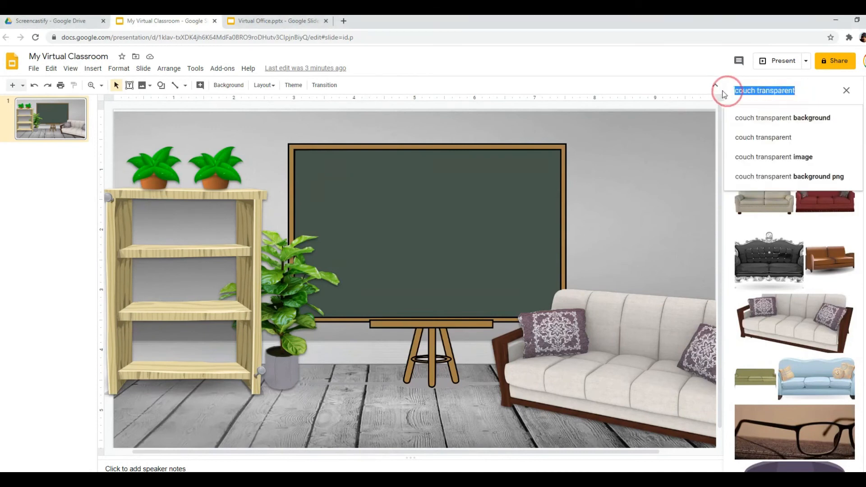
text(sa)
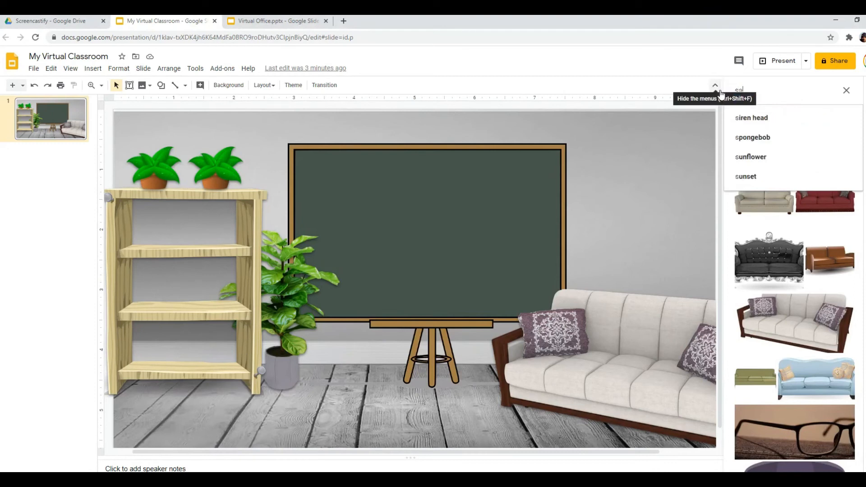
text(ve the earth poster)
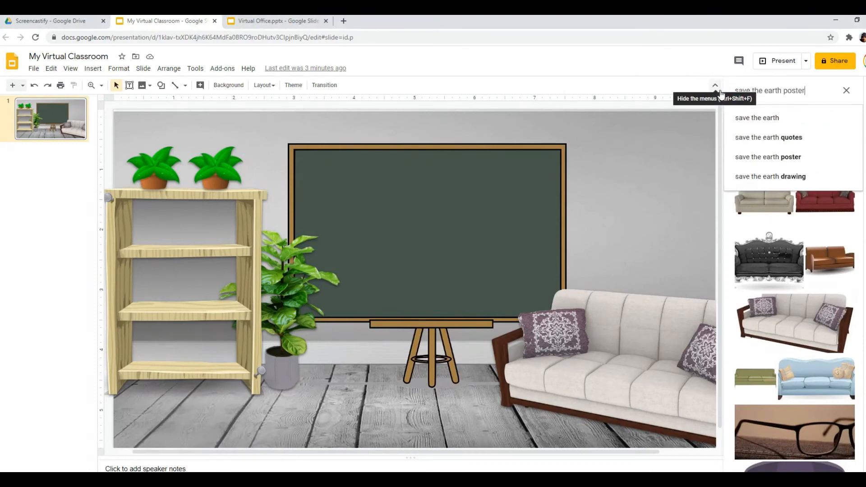
key(Return)
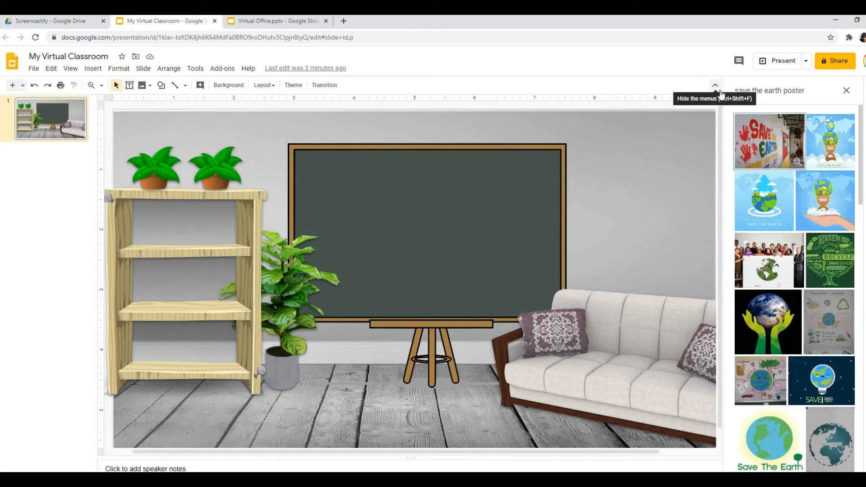
click(825, 264)
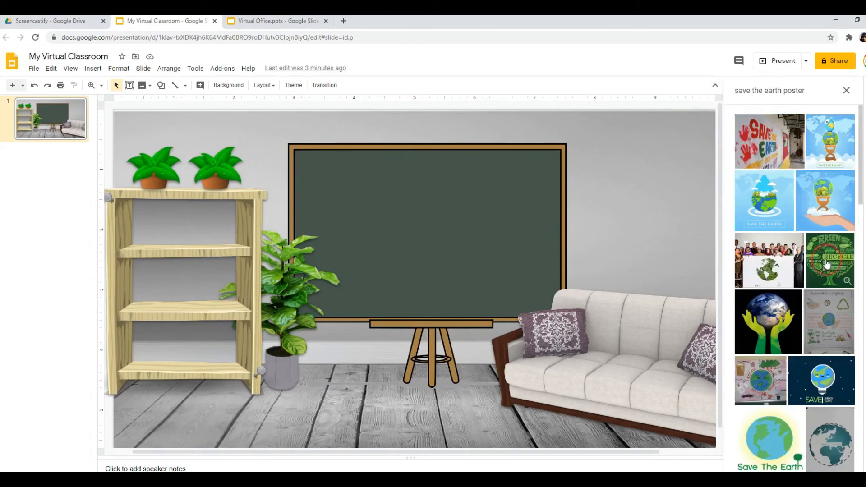
drag(826, 264, 575, 194)
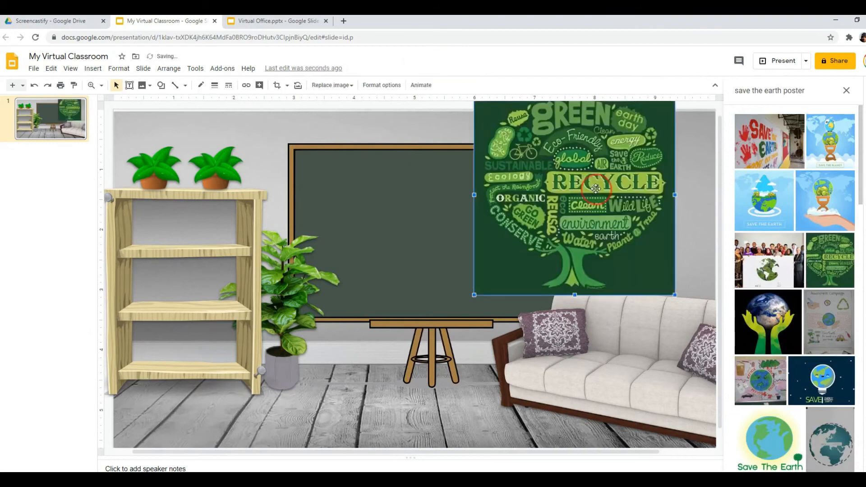